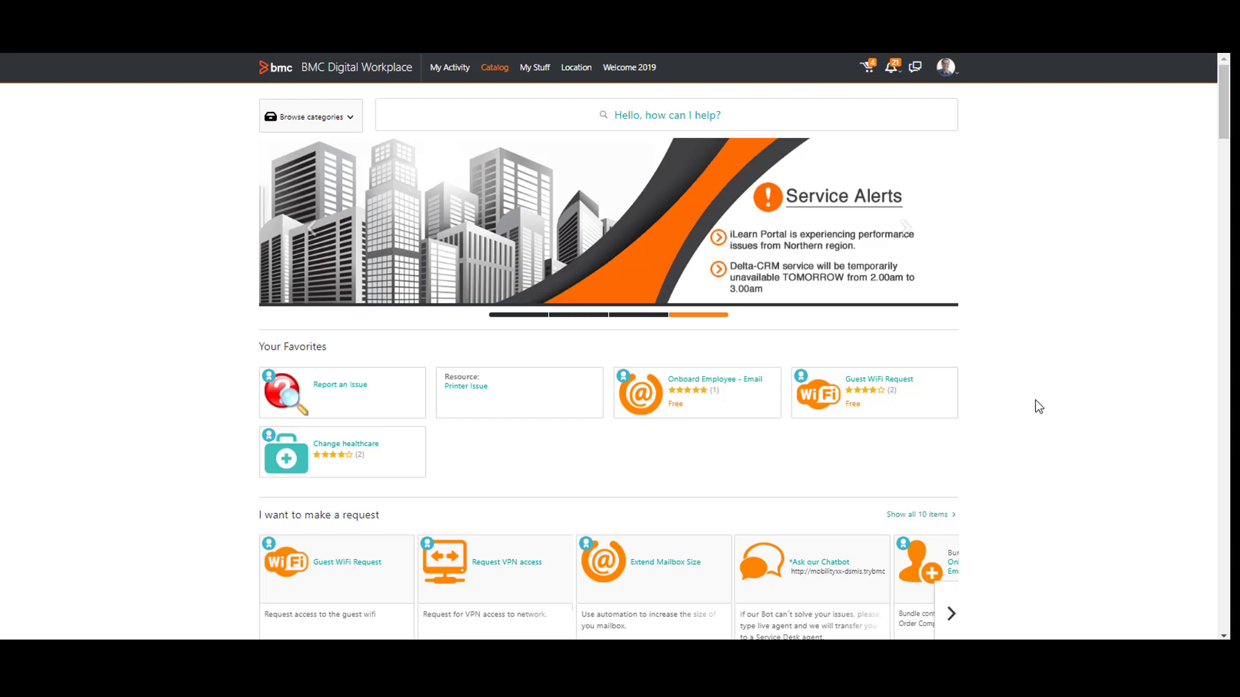
Check the signed-in account and review the laptop request's details from the notifications.
left_click(953, 72)
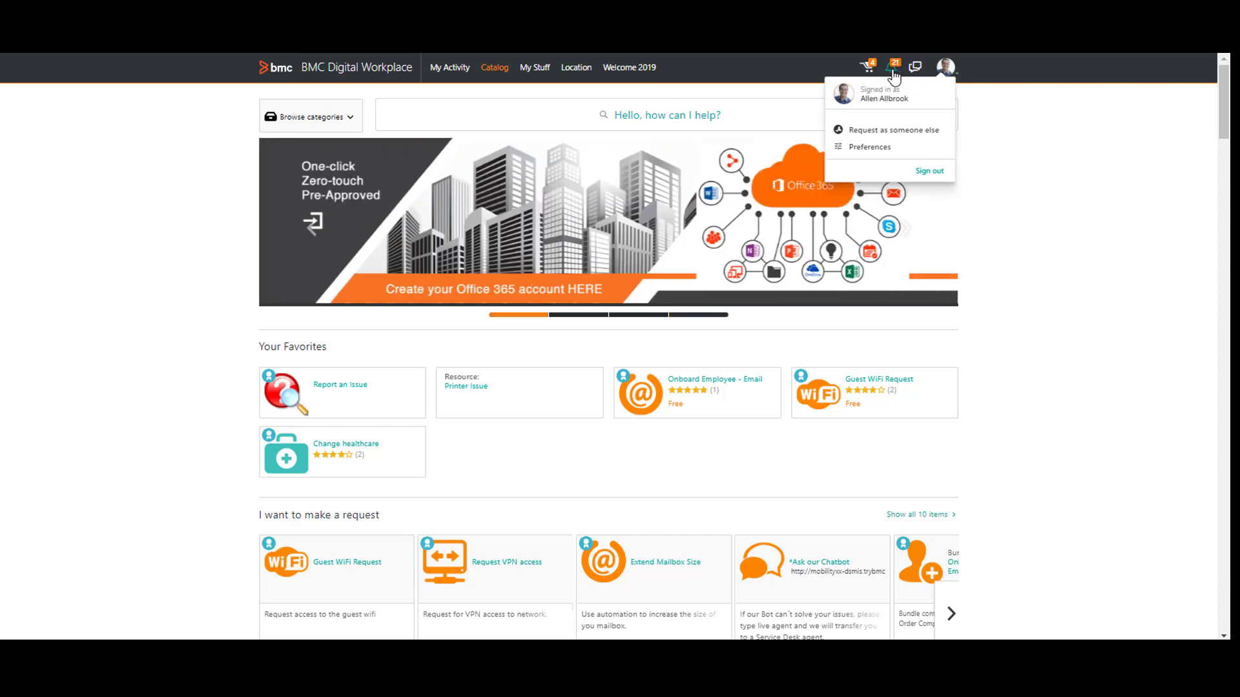
left_click(895, 76)
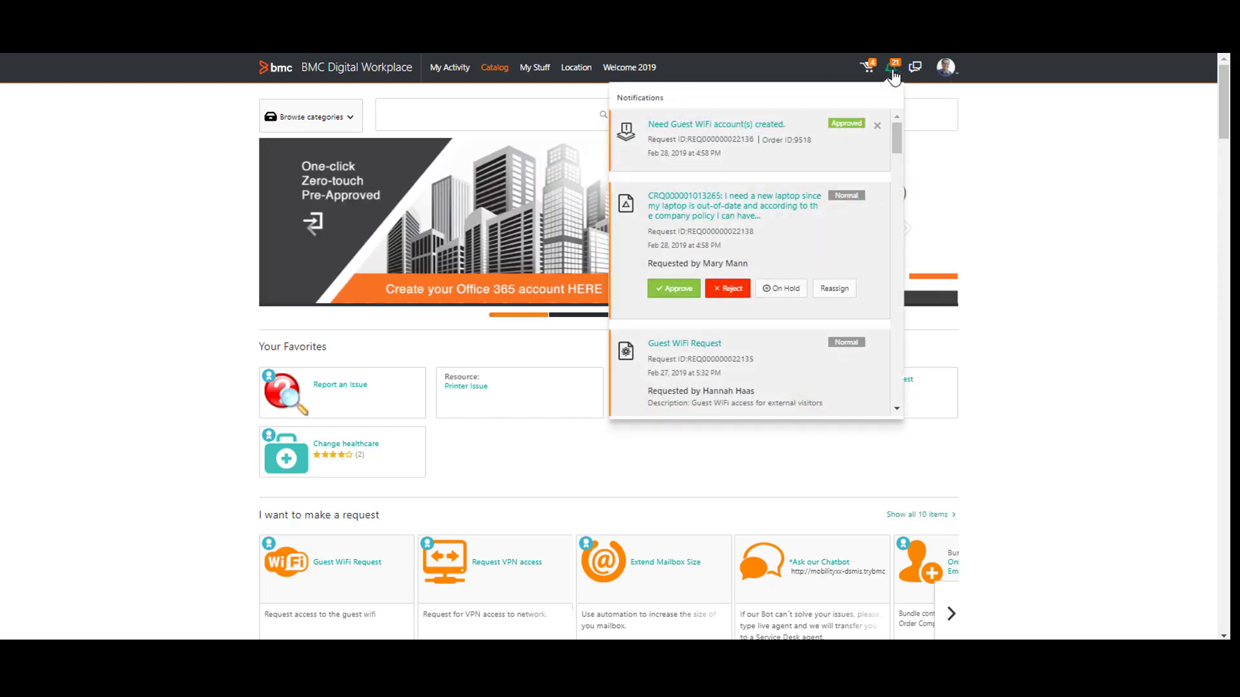
left_click(727, 206)
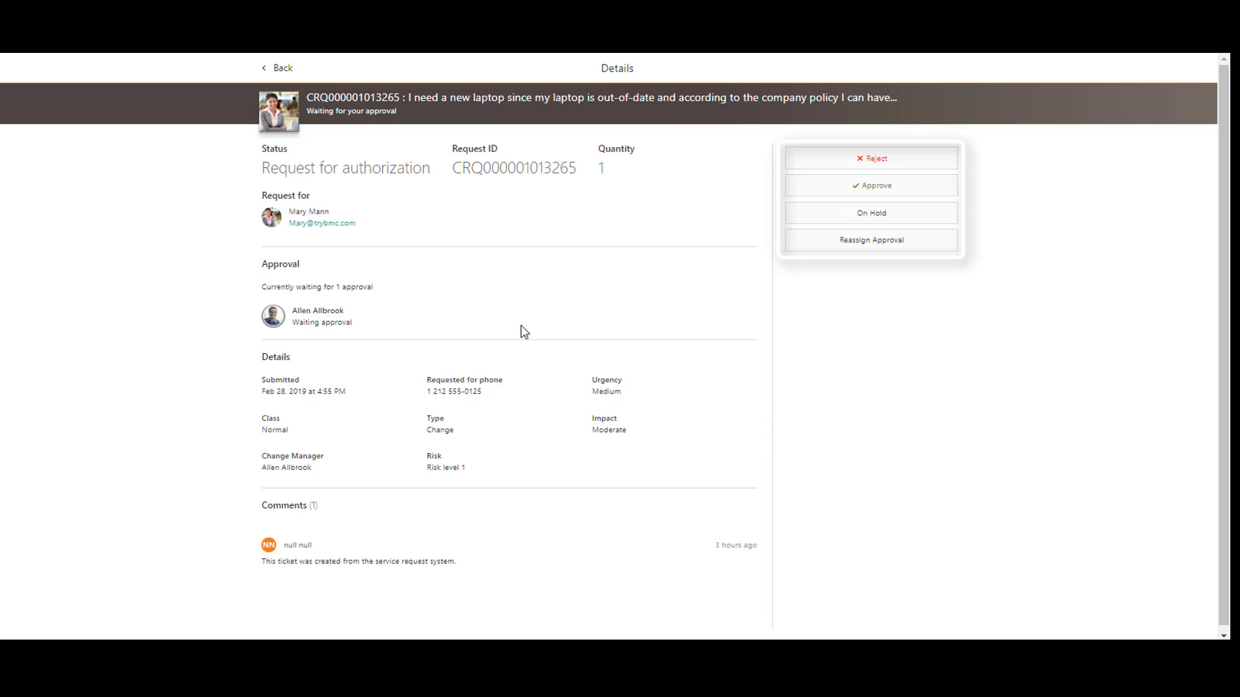
scroll(517, 328, "down", 1)
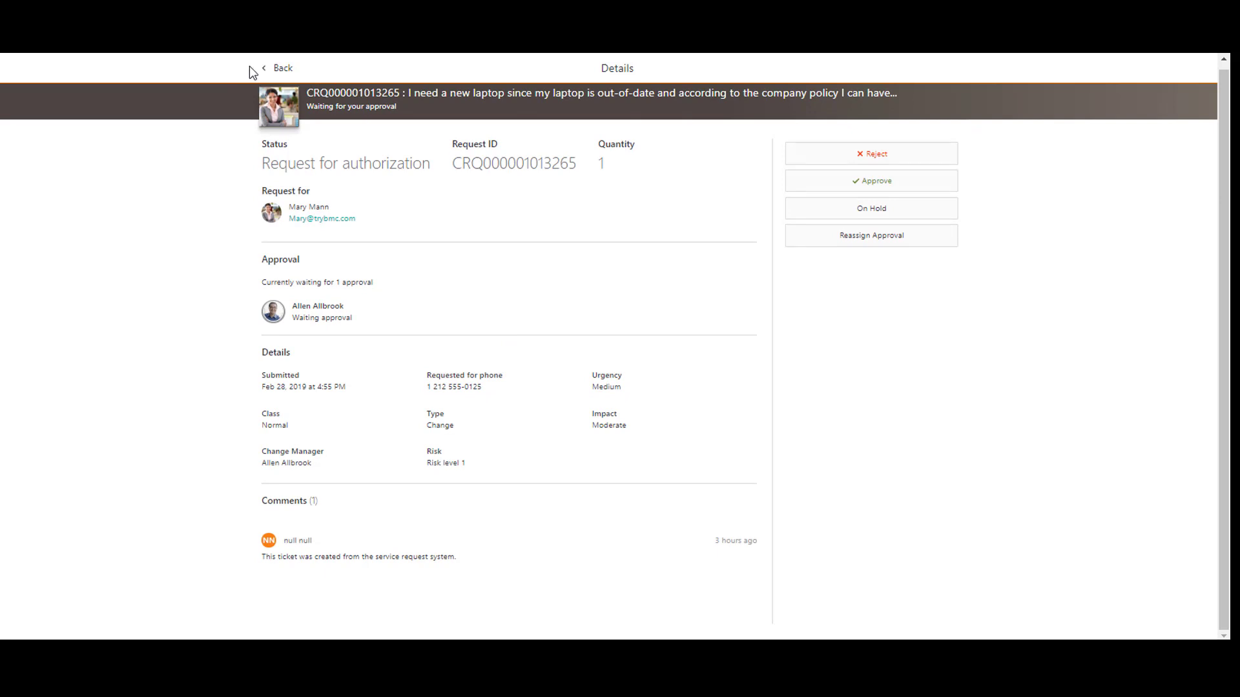
left_click(268, 68)
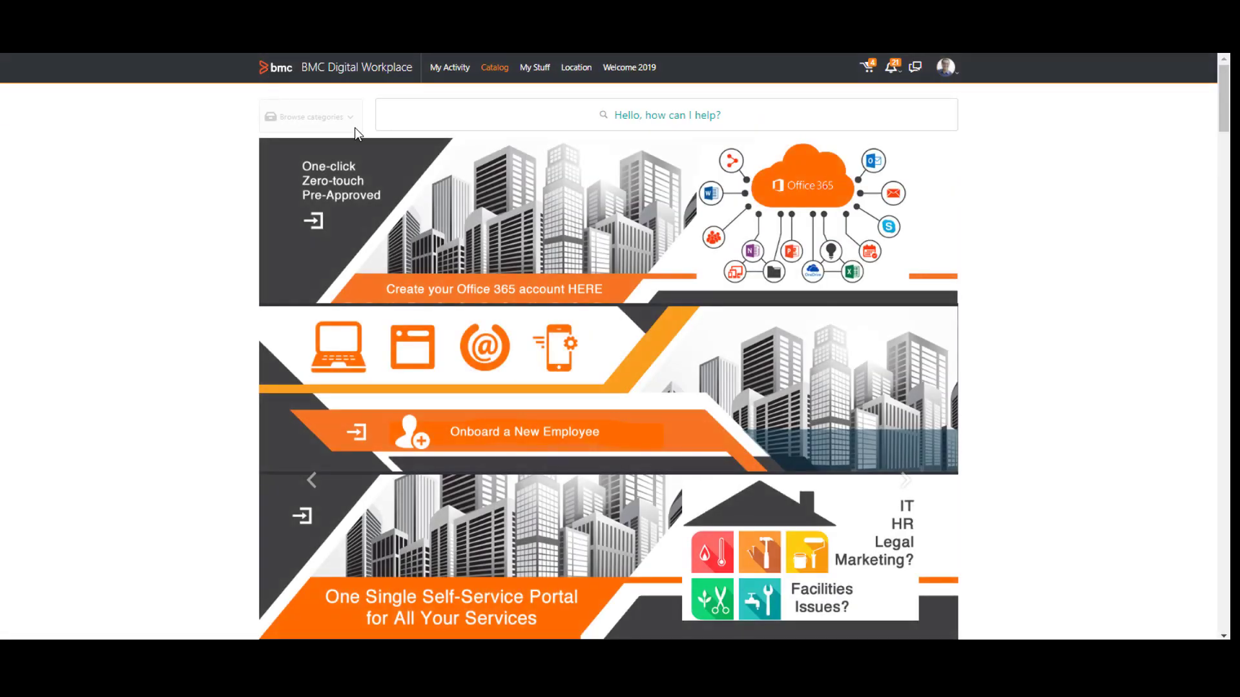
From My Activity, reassign the laptop request's approval to the new approver found by name search.
left_click(452, 76)
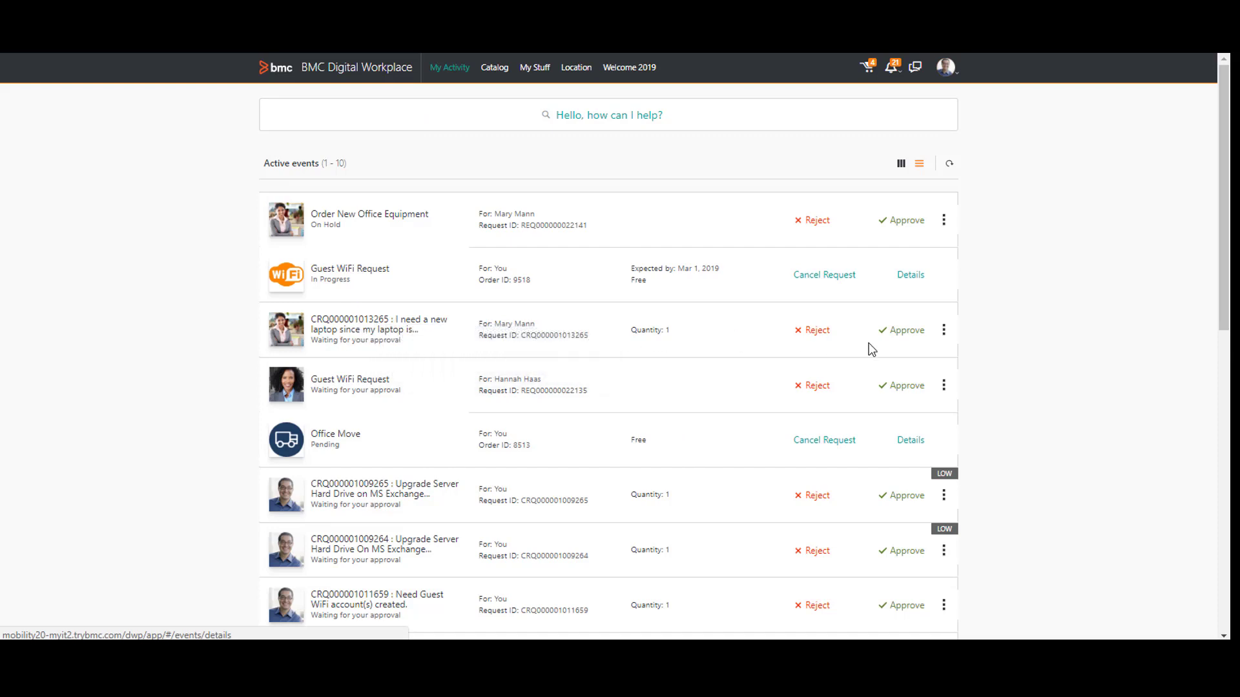
left_click(945, 336)
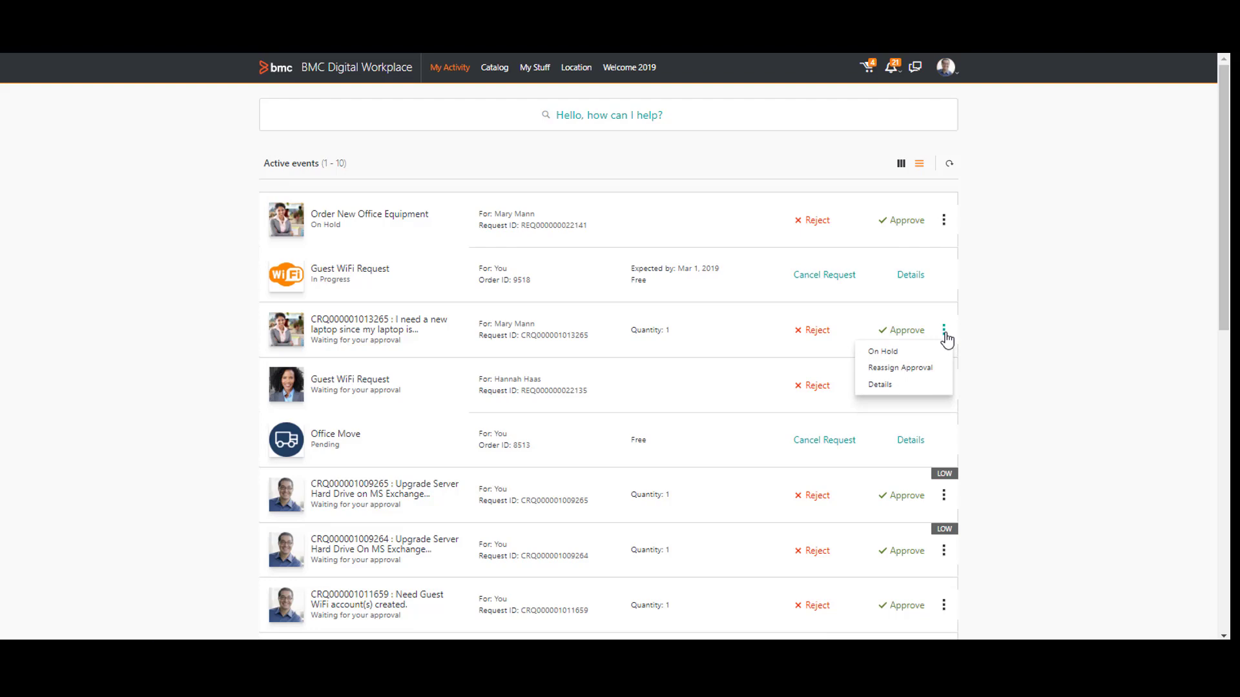
left_click(890, 369)
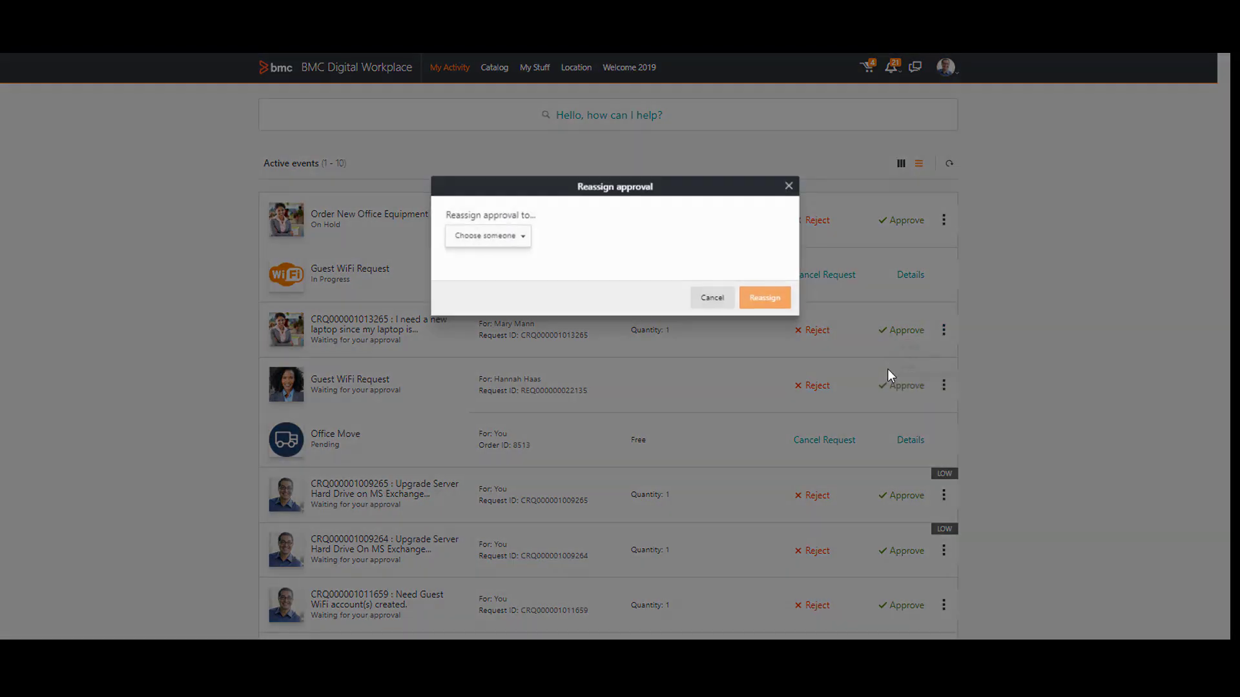
left_click(507, 234)
left_click(579, 296)
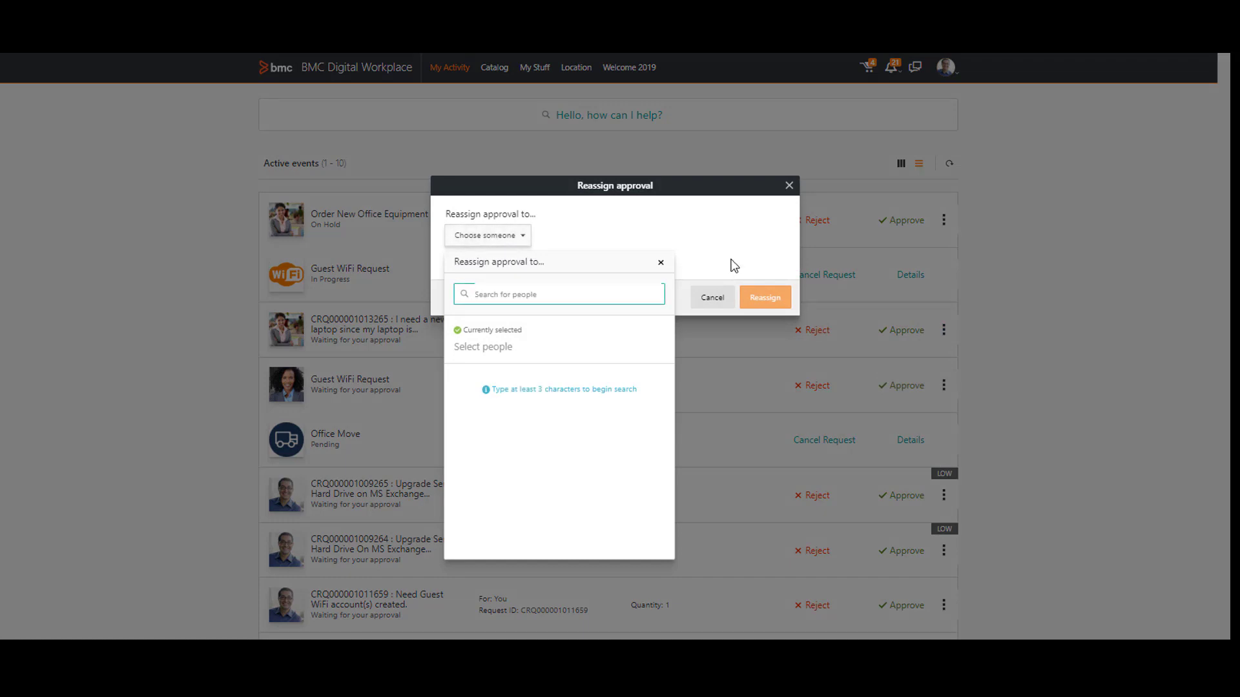
type("Bob")
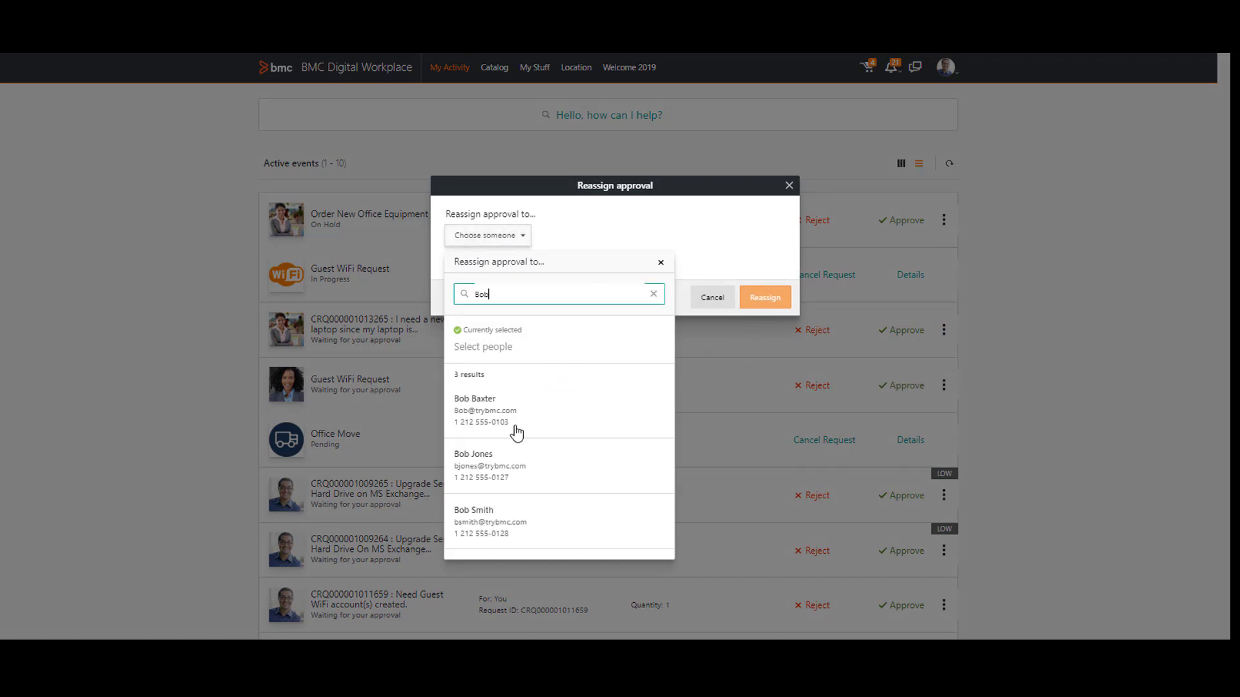
left_click(508, 423)
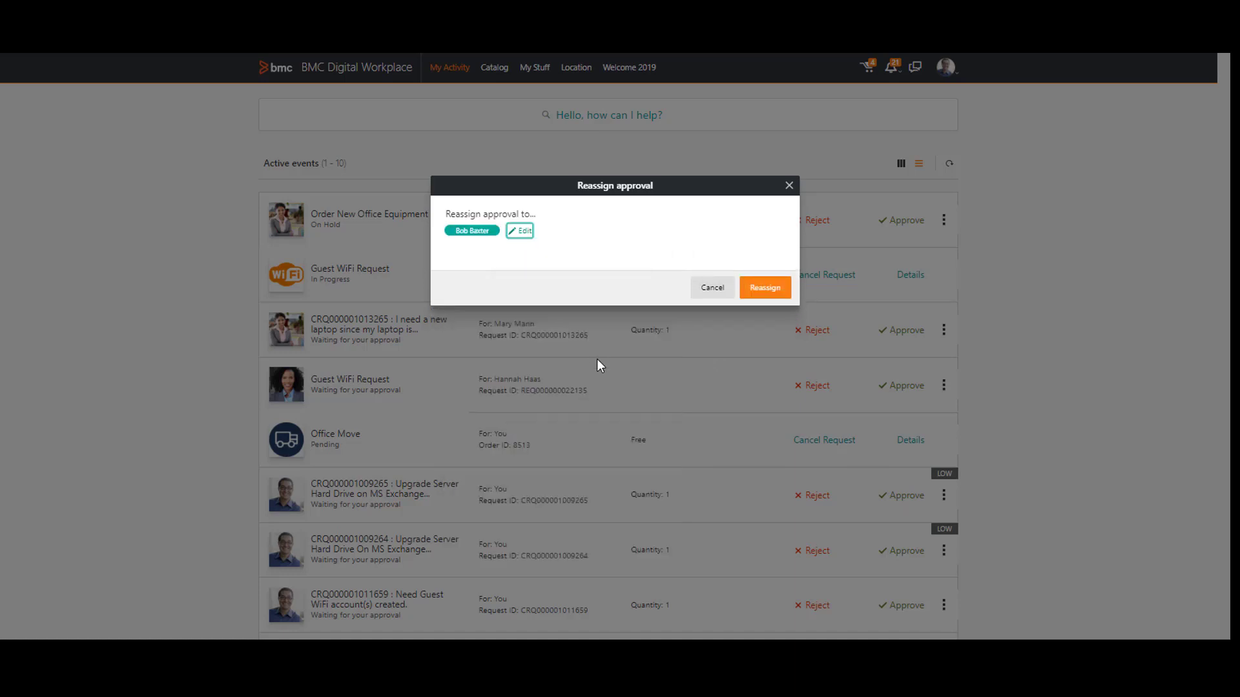
left_click(769, 286)
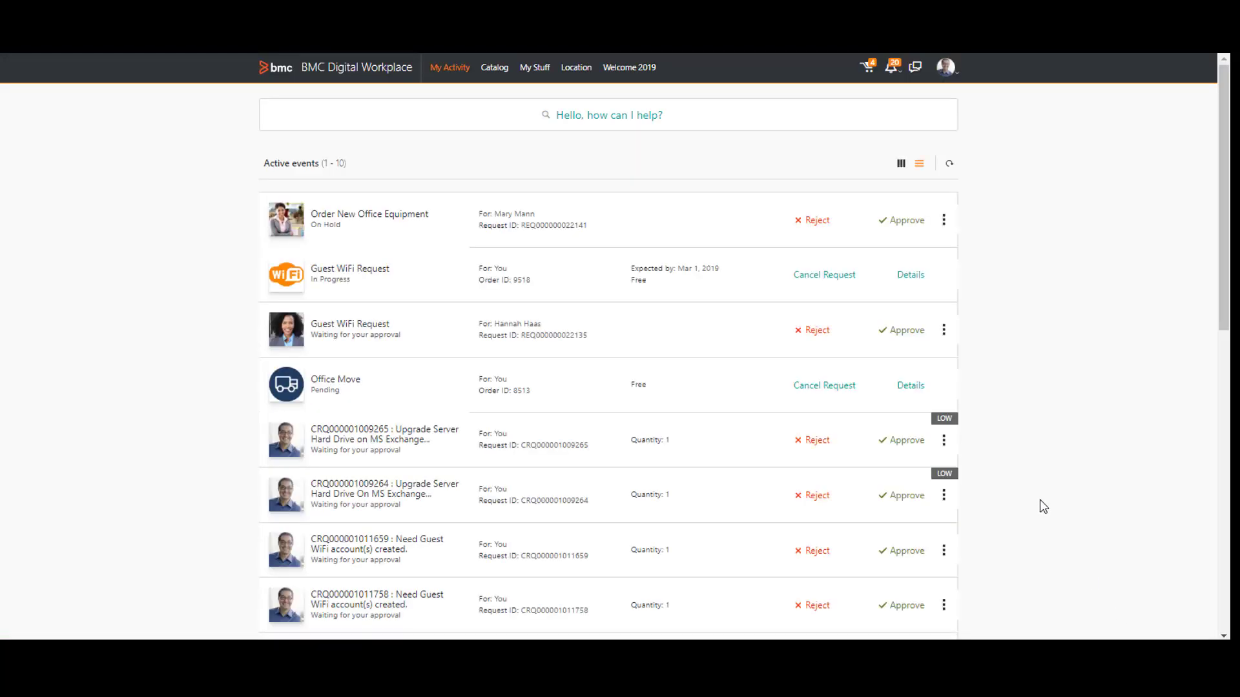
scroll(570, 320, "down", 5)
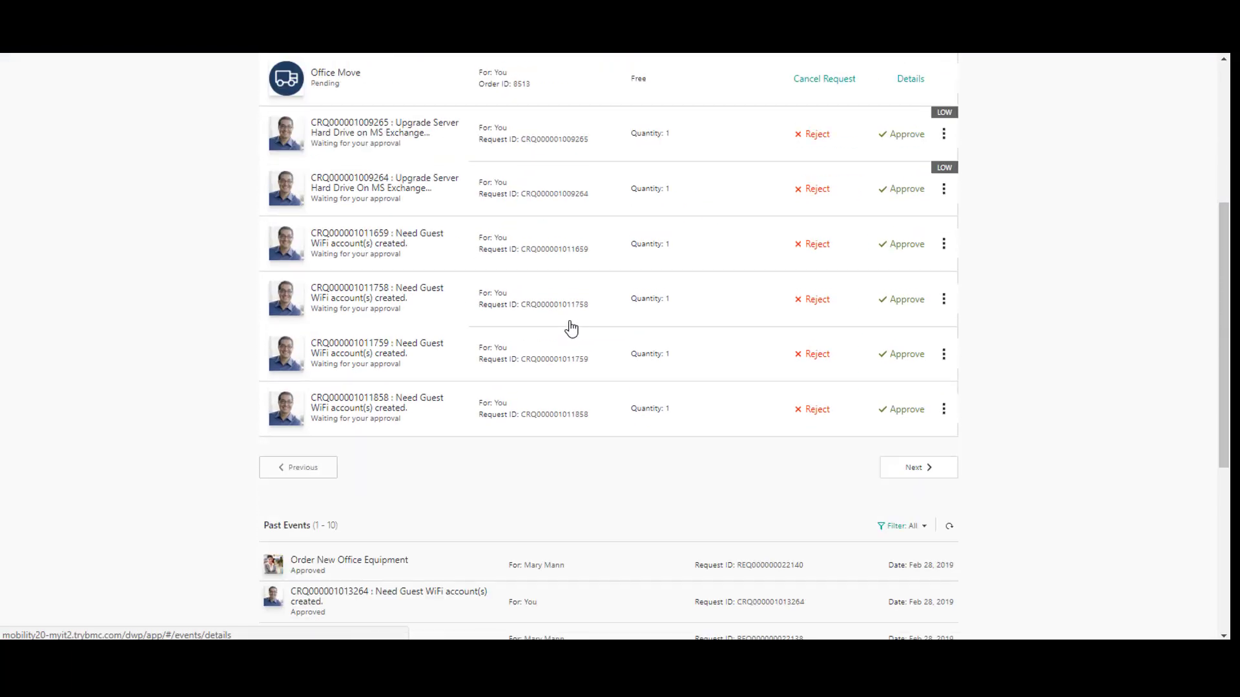
scroll(571, 328, "down", 4)
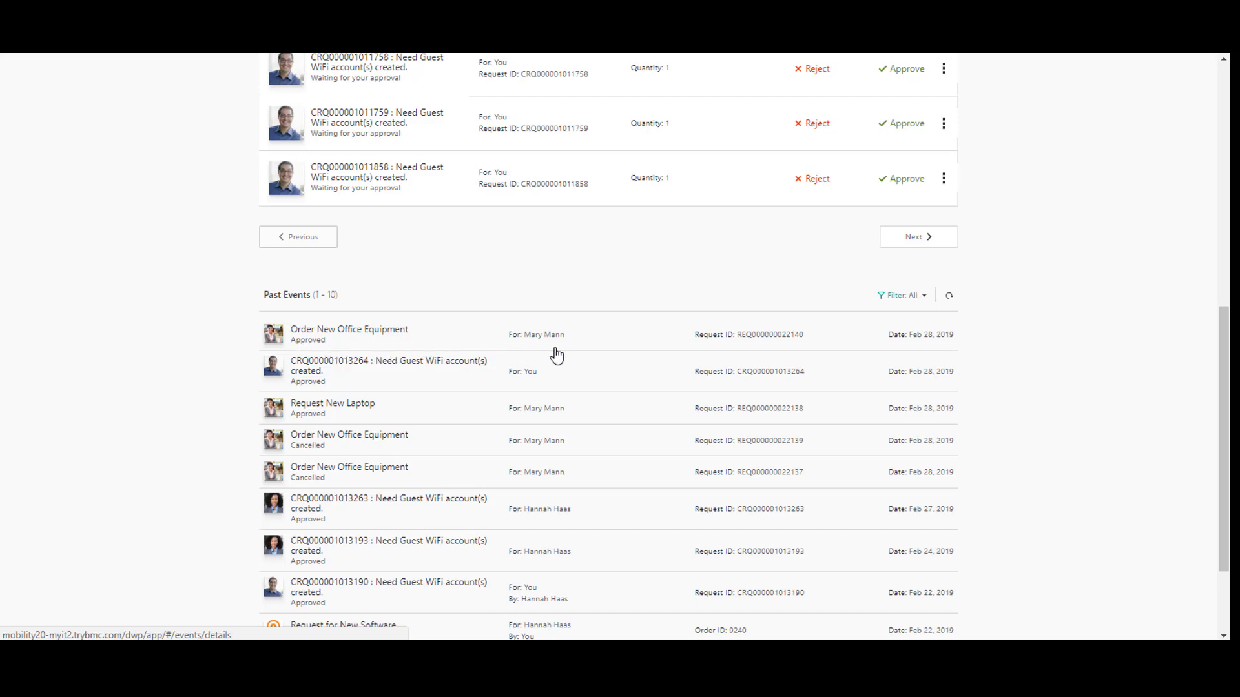
scroll(557, 354, "up", 6)
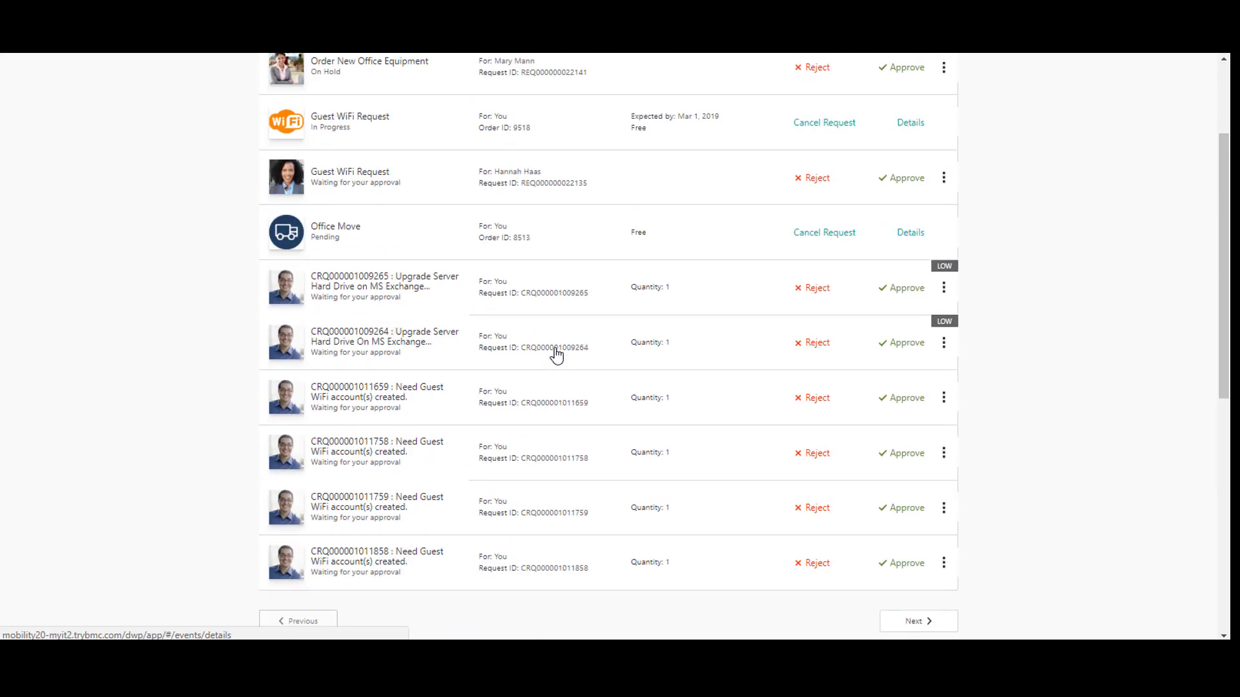
scroll(558, 356, "up", 3)
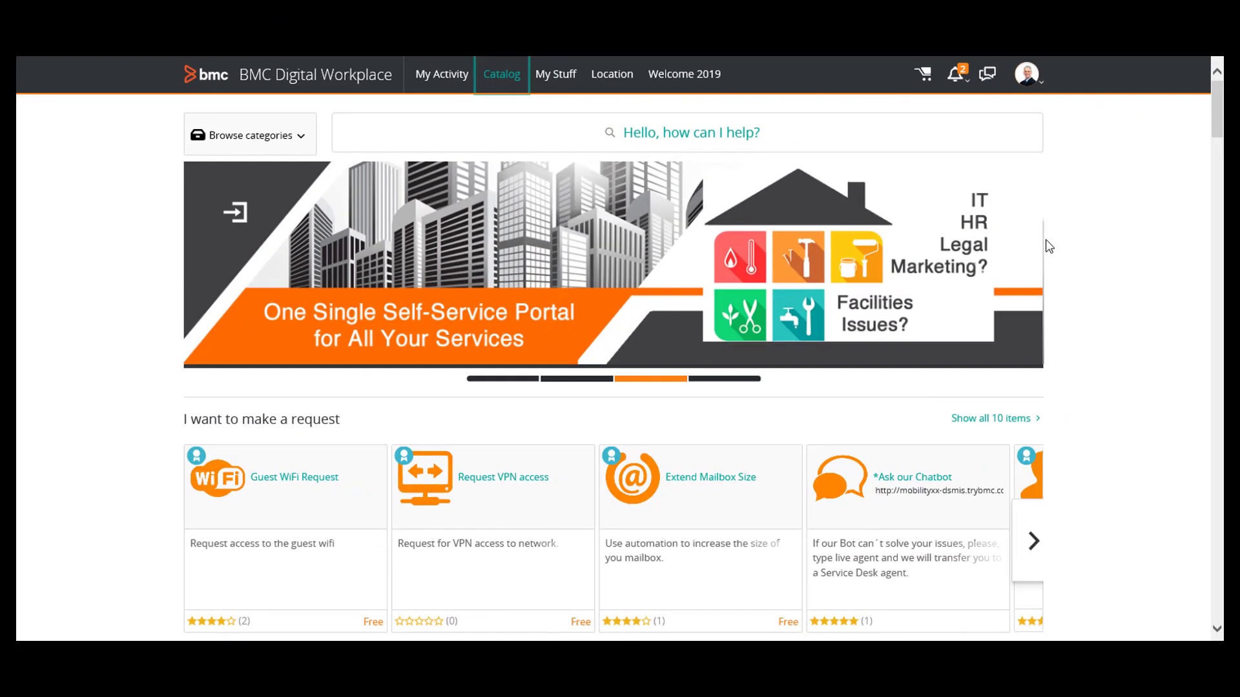
Open the laptop approval notification and review the request's Approval, Details and Comments sections.
left_click(1030, 81)
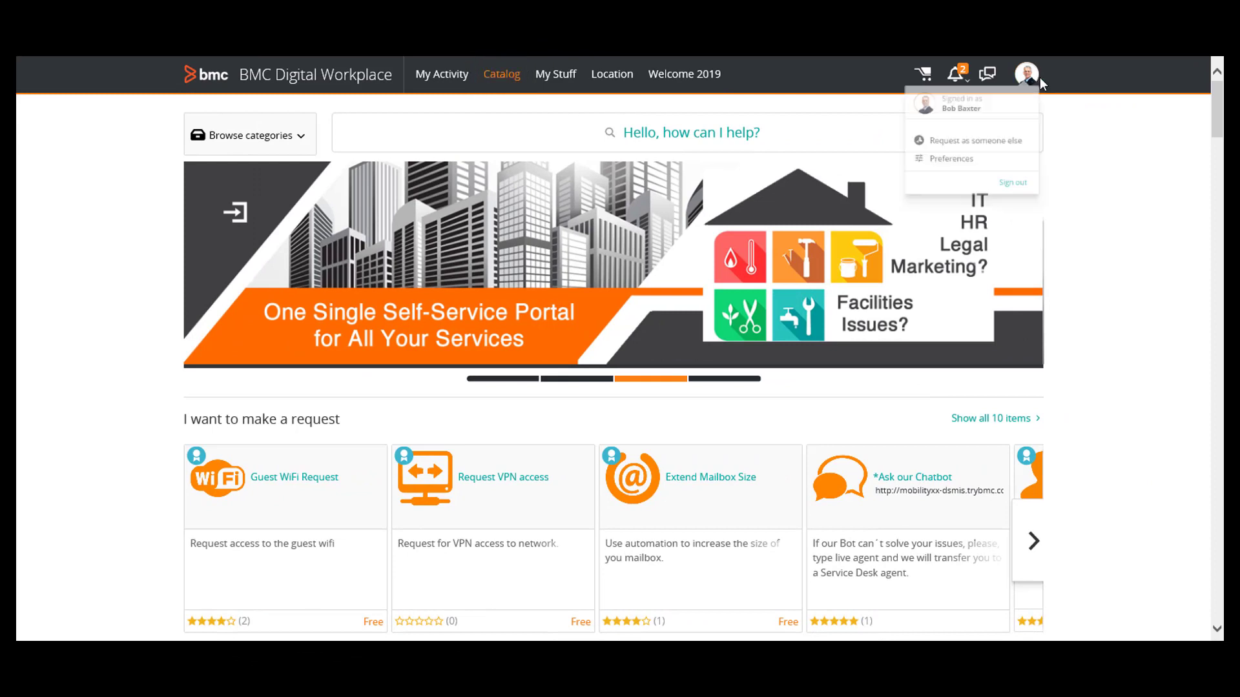
left_click(957, 75)
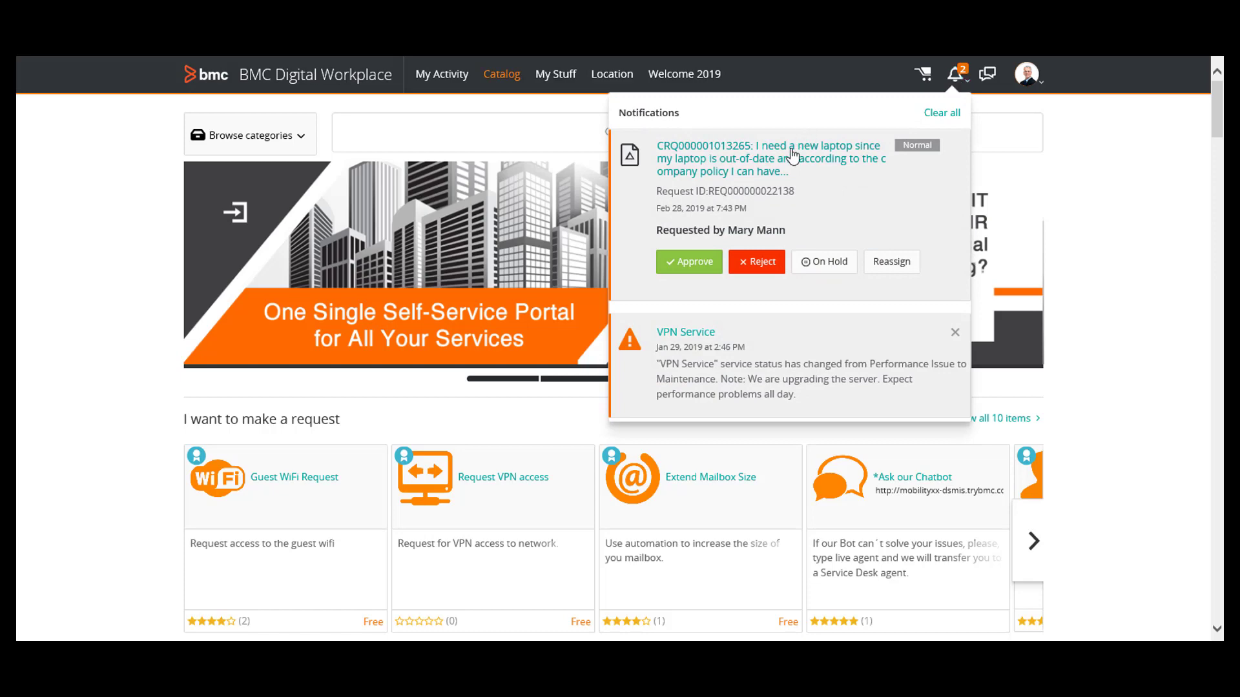
left_click(734, 165)
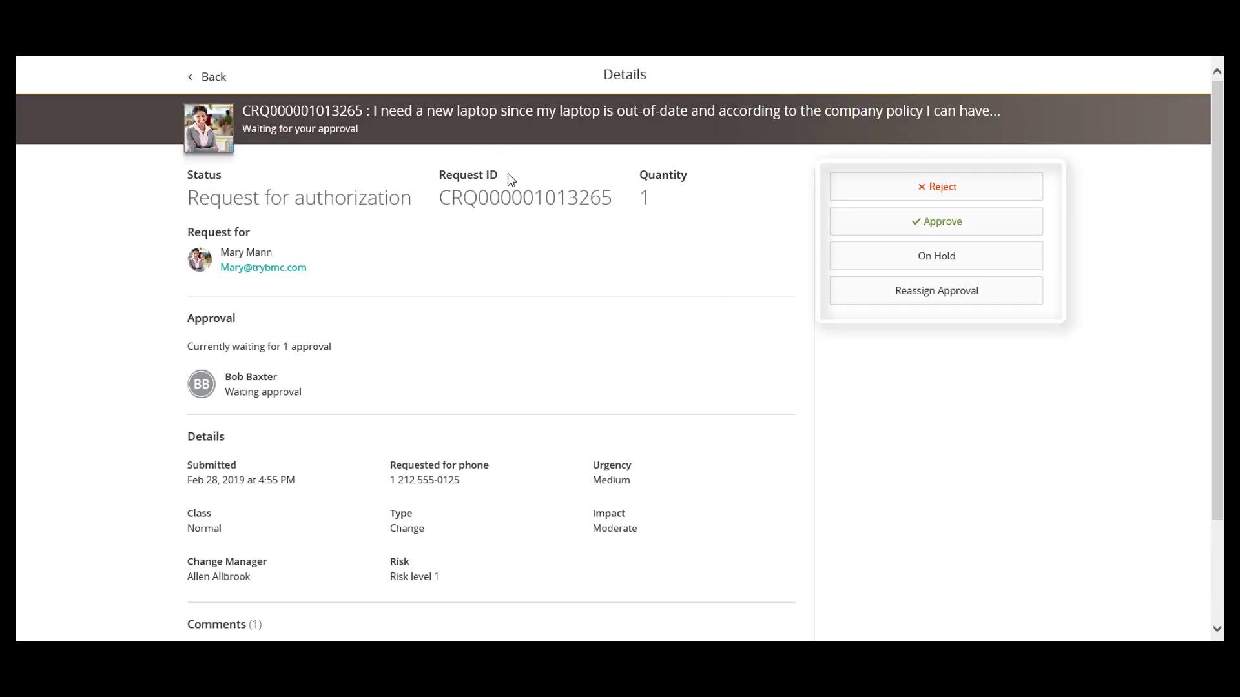
scroll(527, 179, "down", 2)
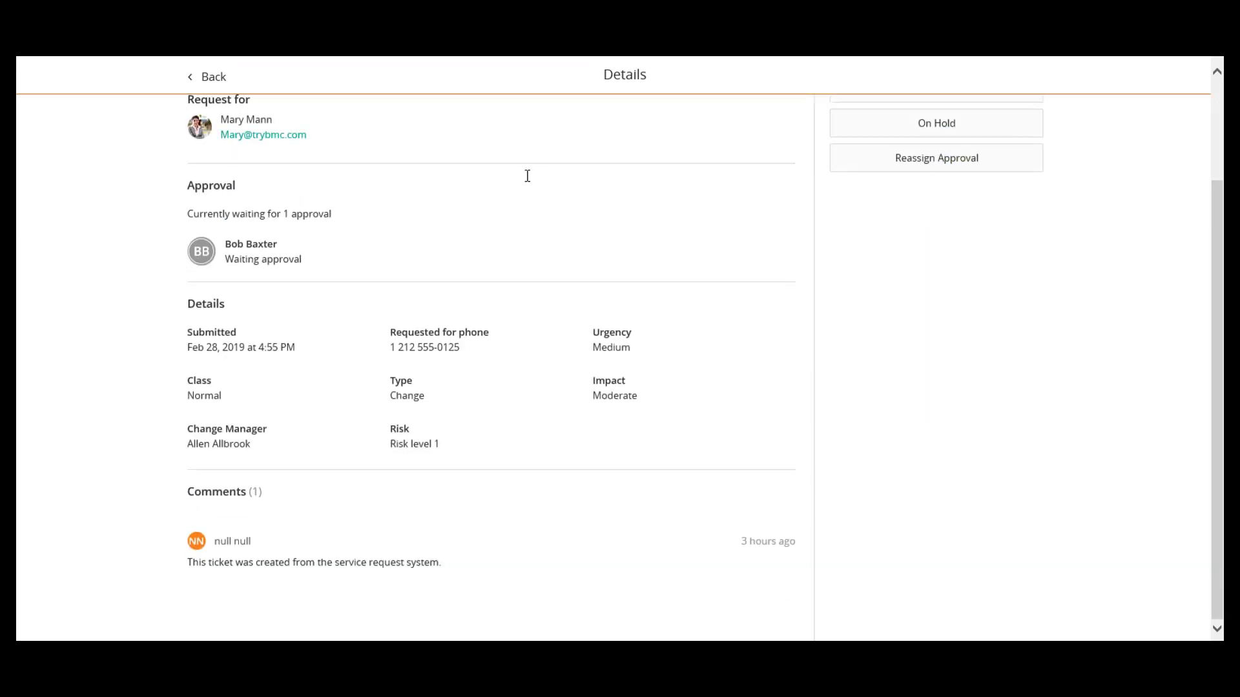
scroll(520, 201, "up", 2)
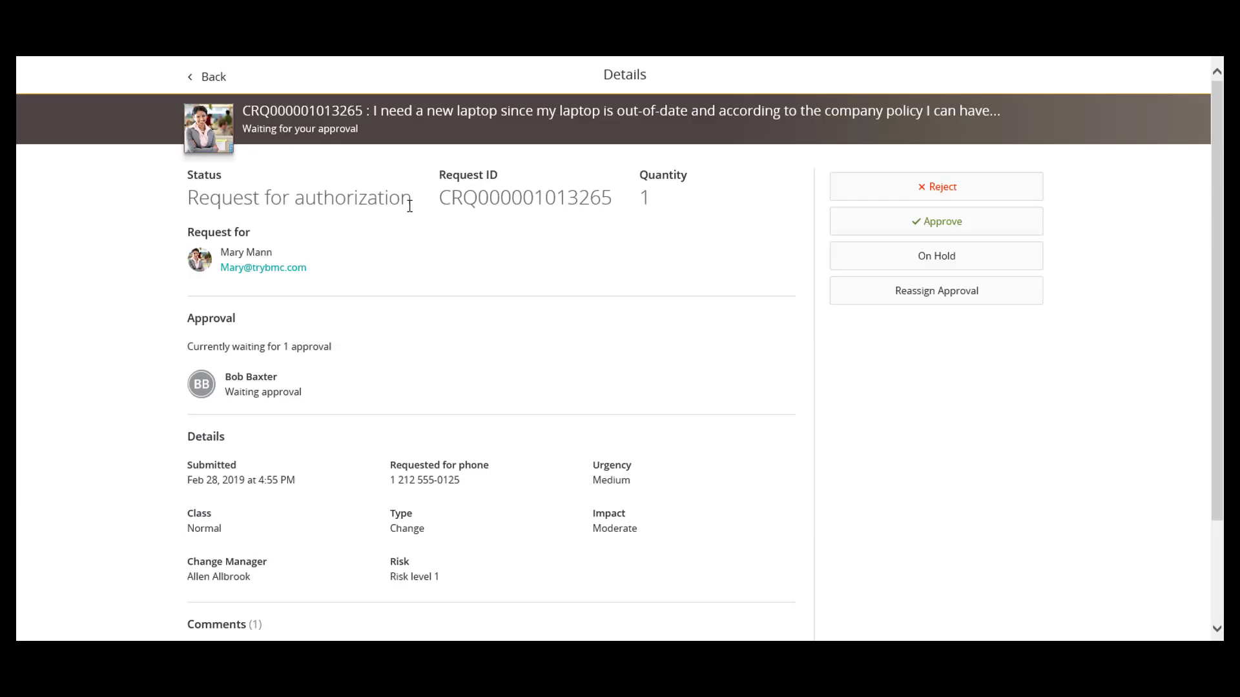
Reject the laptop request, giving the reason: not budgeted now, reopen the ticket in two months.
left_click(902, 193)
left_click(667, 253)
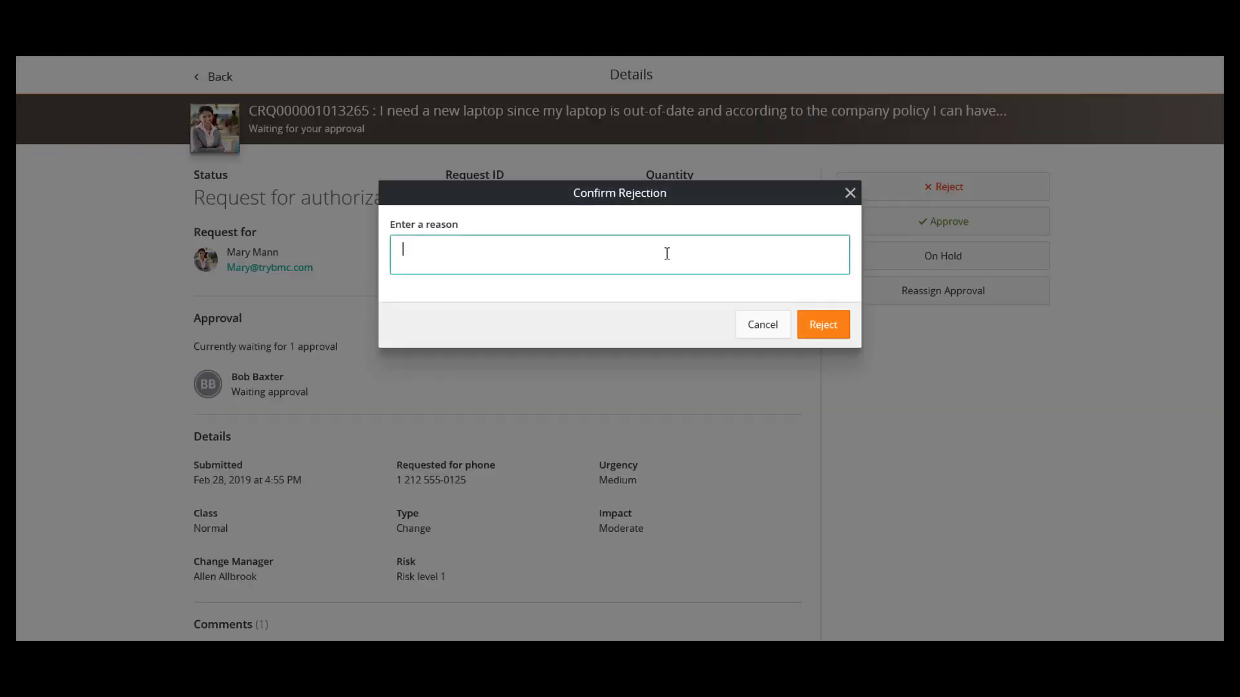
type("Unfortunately, we are n")
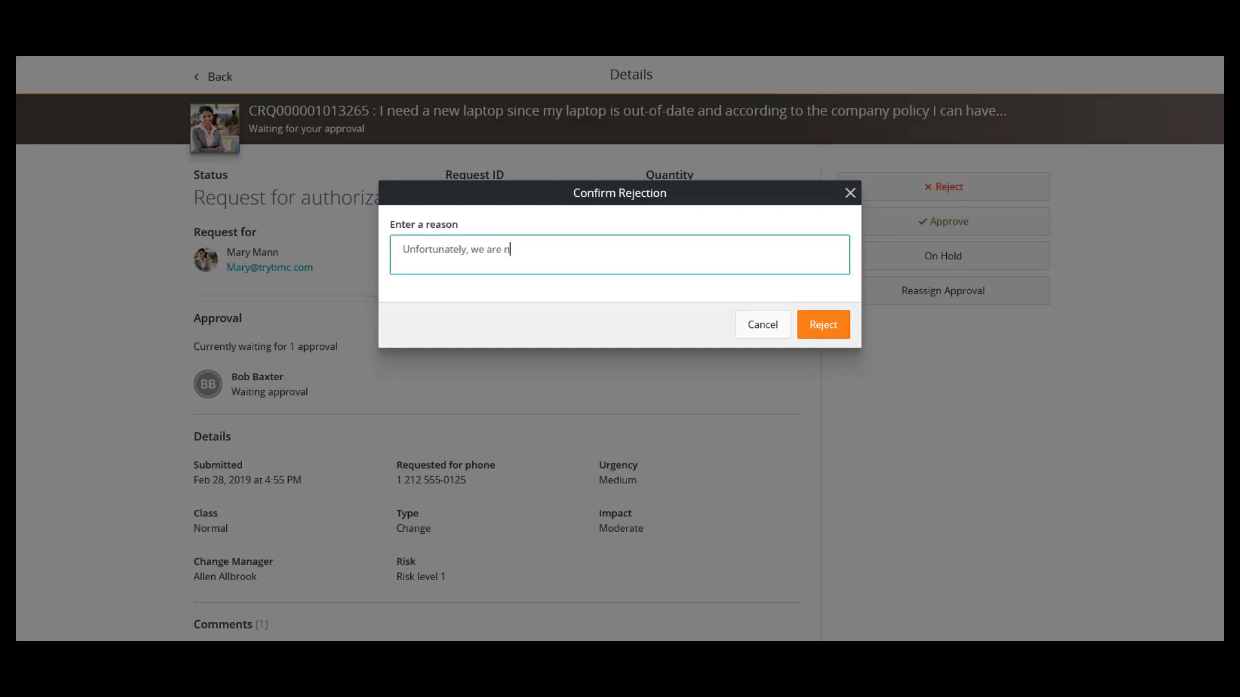
type("ot budgeted this way now. Pleas")
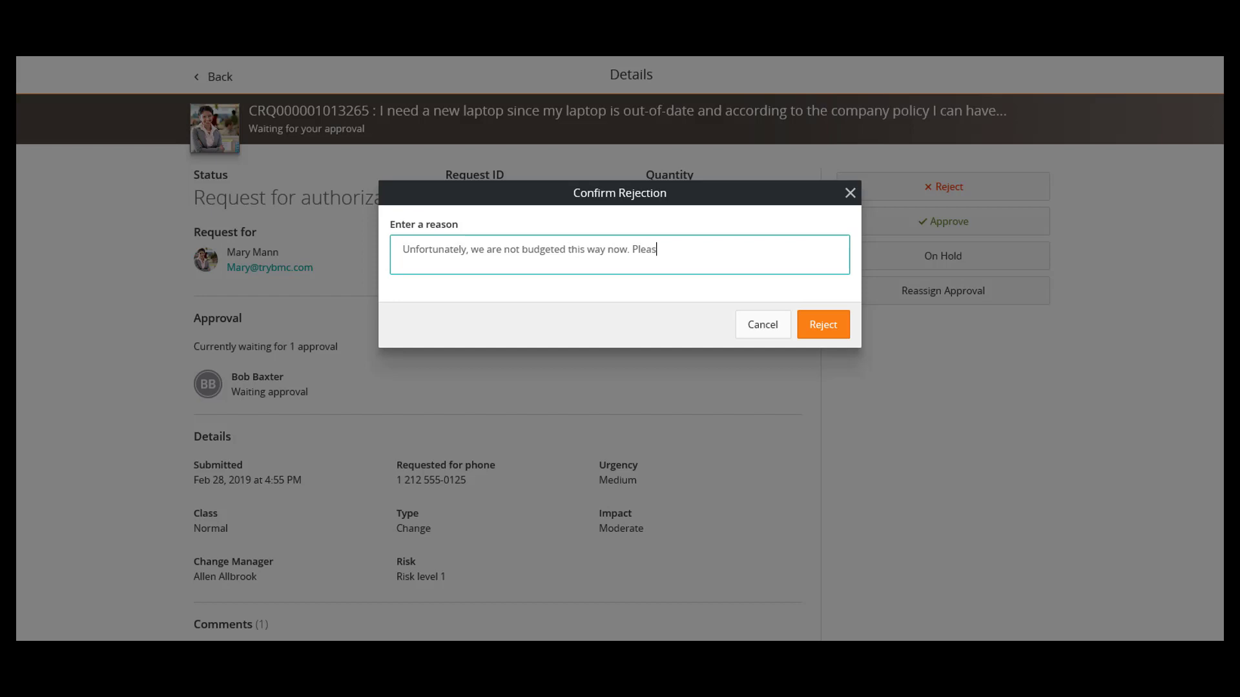
type("e, reopen the ticket in two mon")
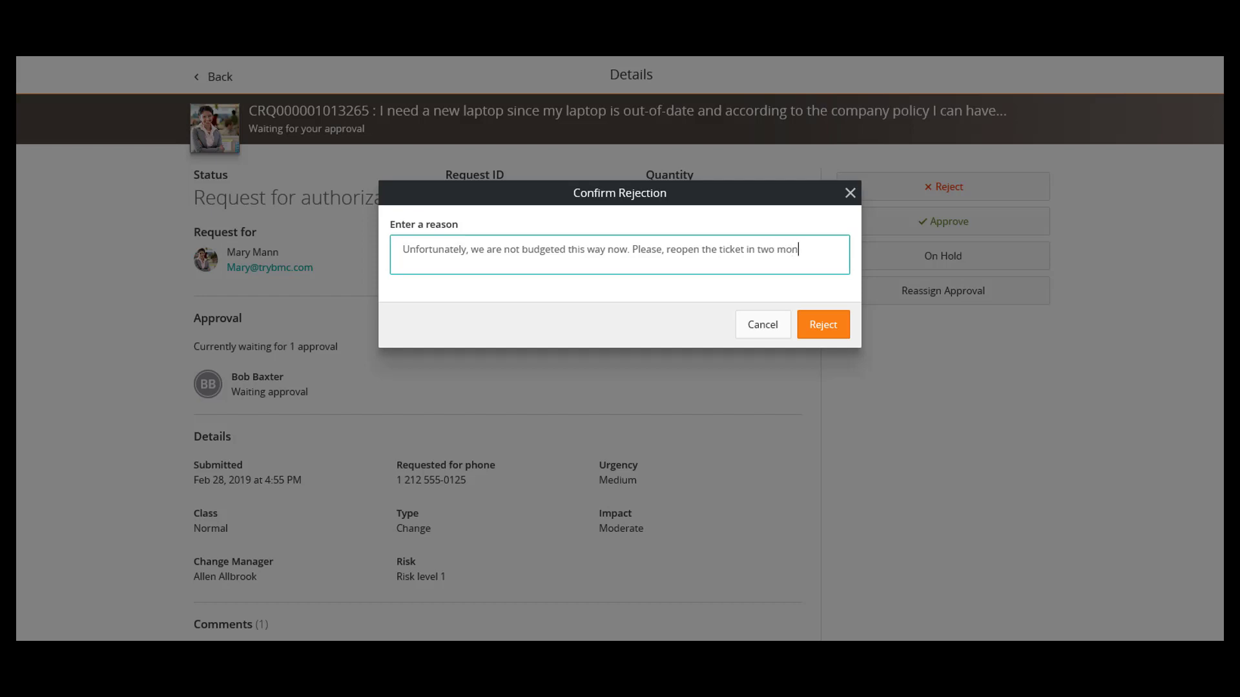
type("ths. Thanks!")
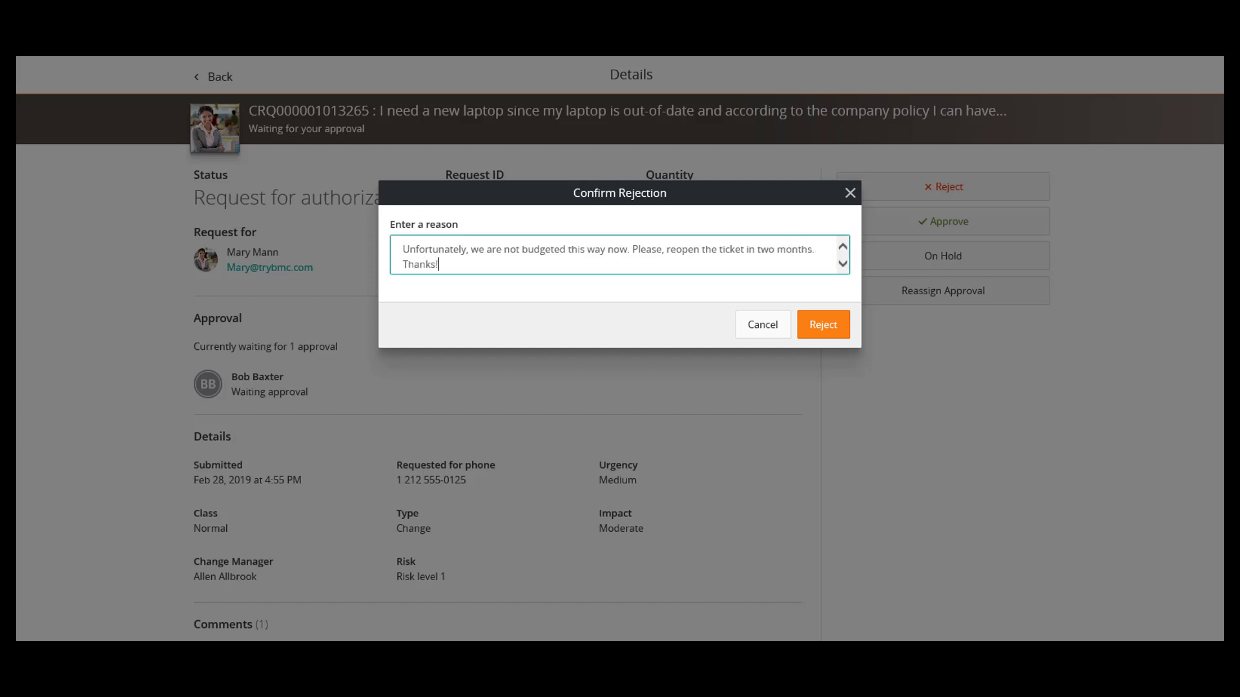
left_click(822, 327)
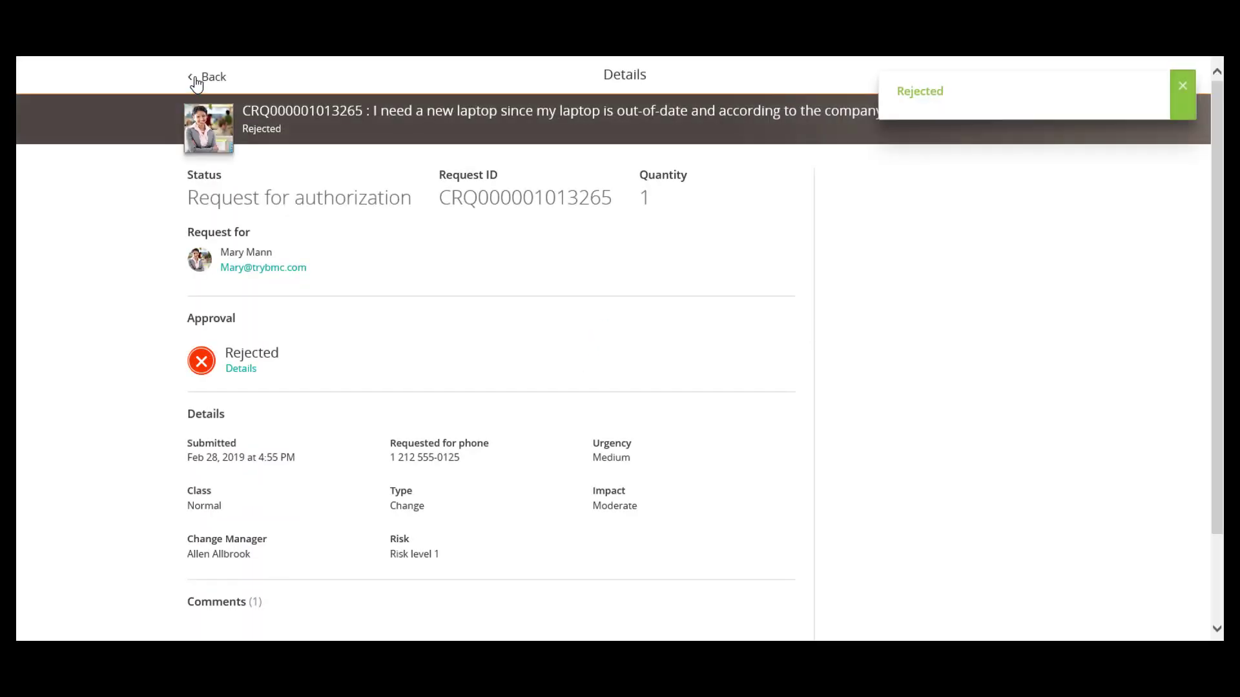
Scroll My Activity from Active events to Past Events, where the laptop request shows Rejected.
left_click(192, 79)
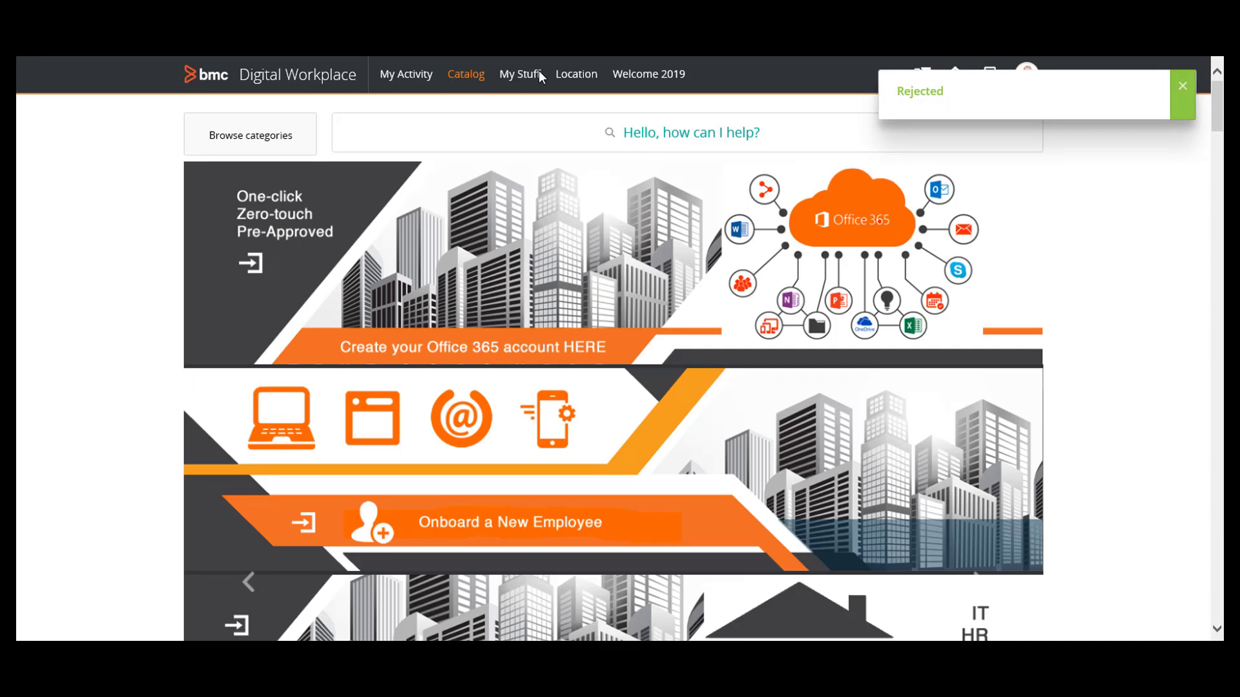
left_click(440, 76)
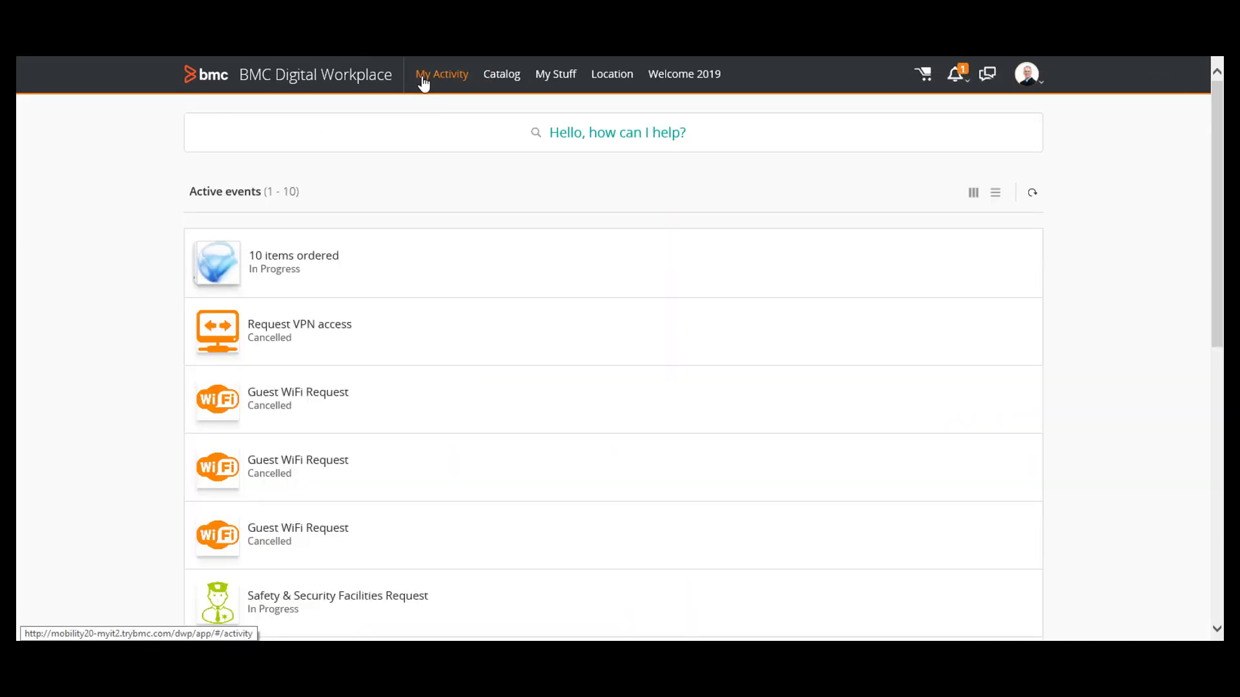
scroll(452, 284, "down", 8)
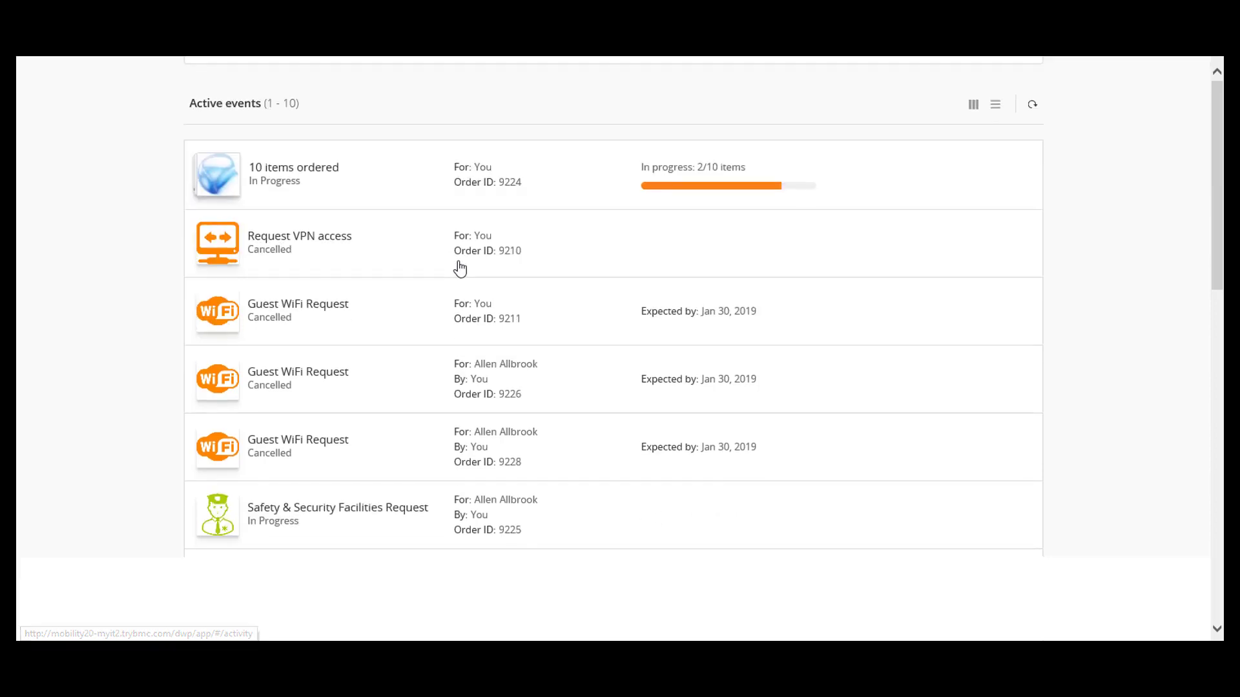
scroll(463, 282, "down", 7)
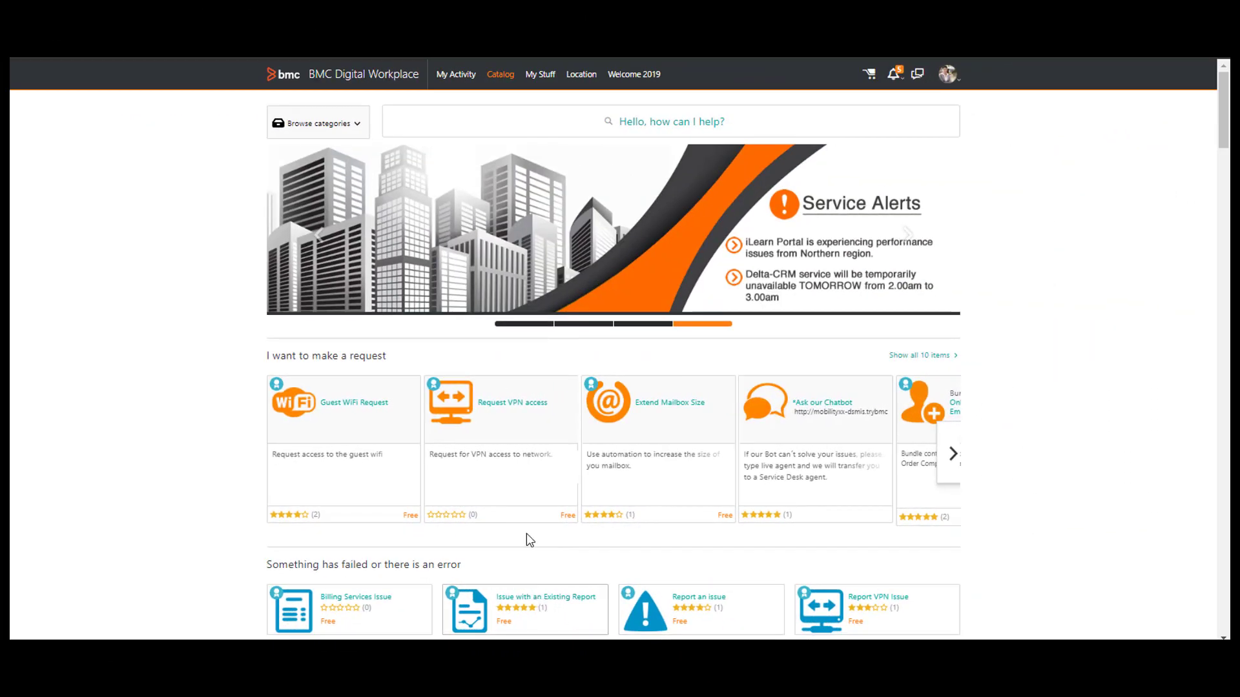
As the requester, open the rejected laptop notification showing Request New Laptop as Cancelled.
left_click(948, 74)
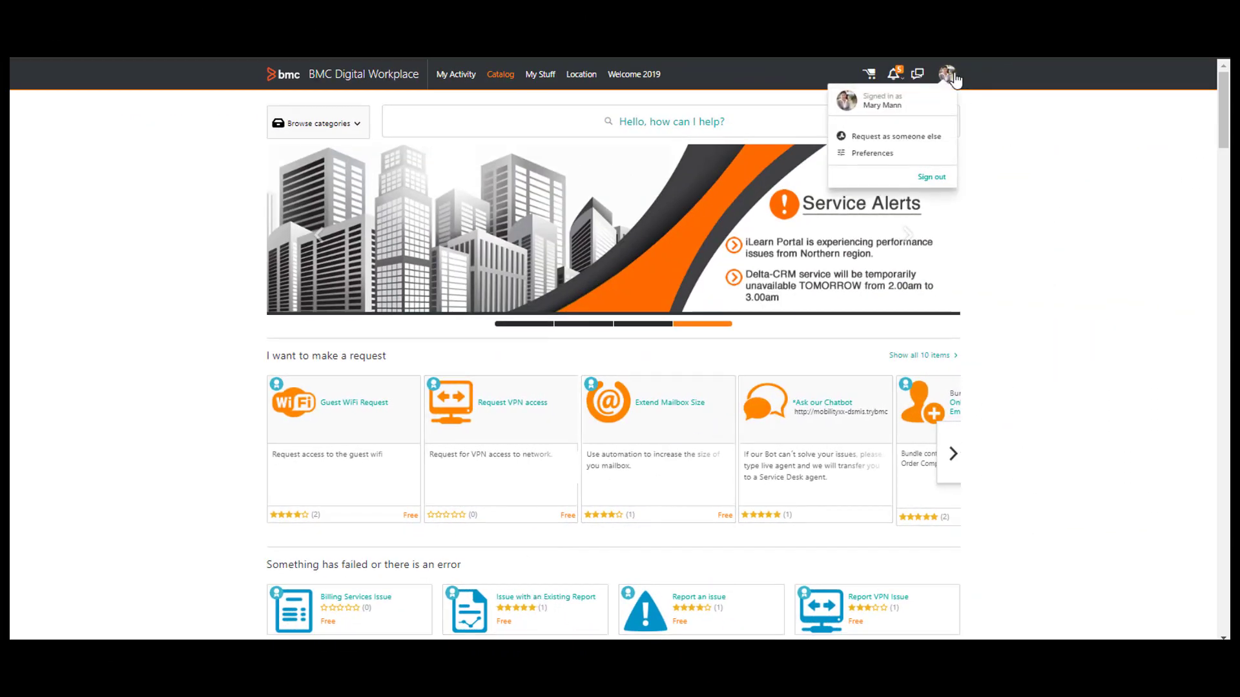
left_click(1001, 123)
left_click(895, 75)
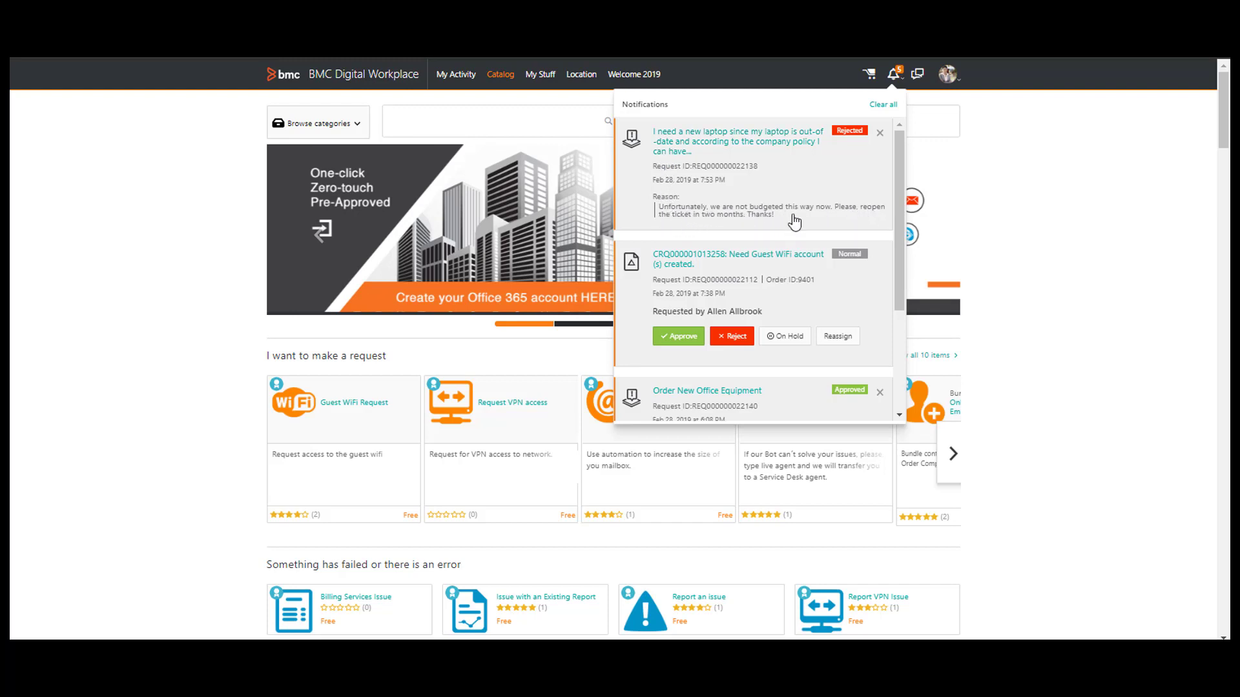
left_click(721, 143)
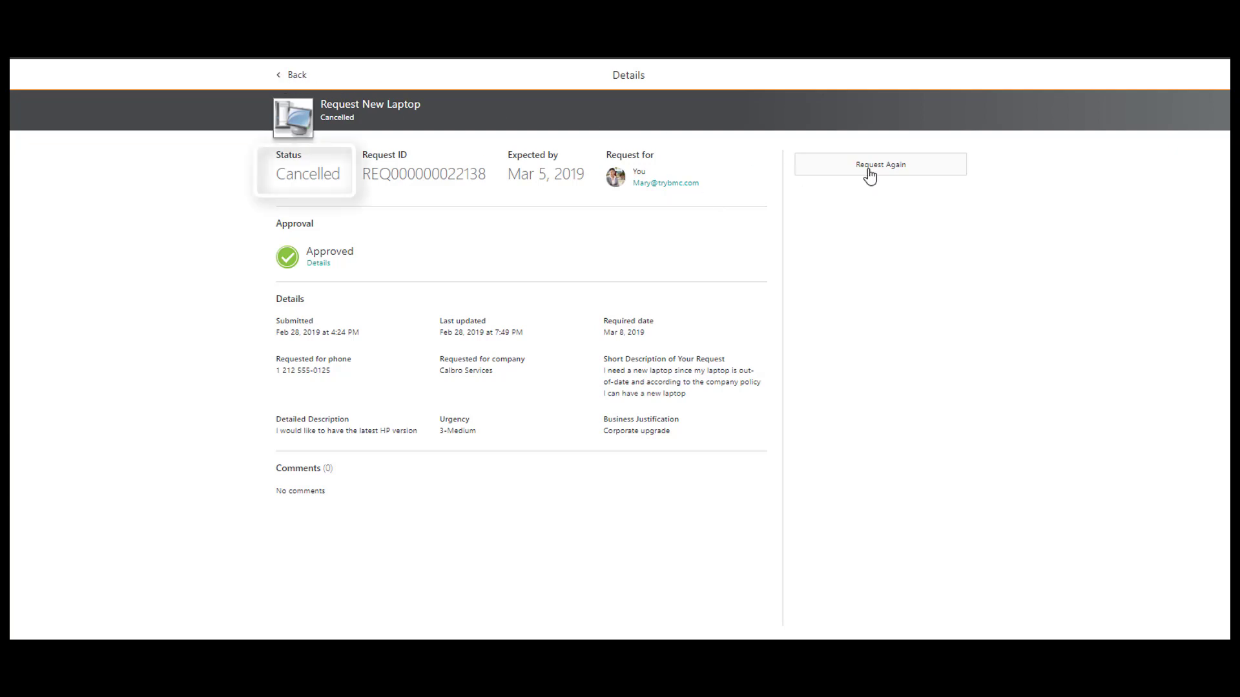
Scroll My Activity down to Past Events, where Request New Laptop is marked Cancelled.
left_click(286, 78)
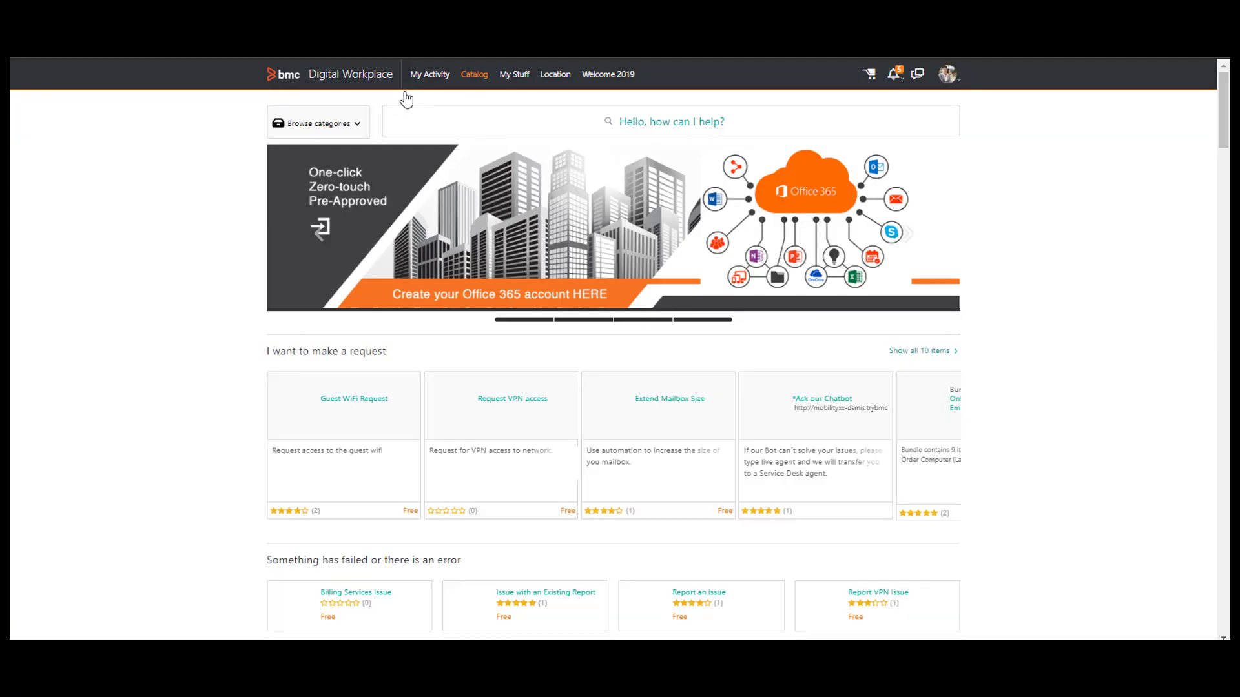
left_click(460, 81)
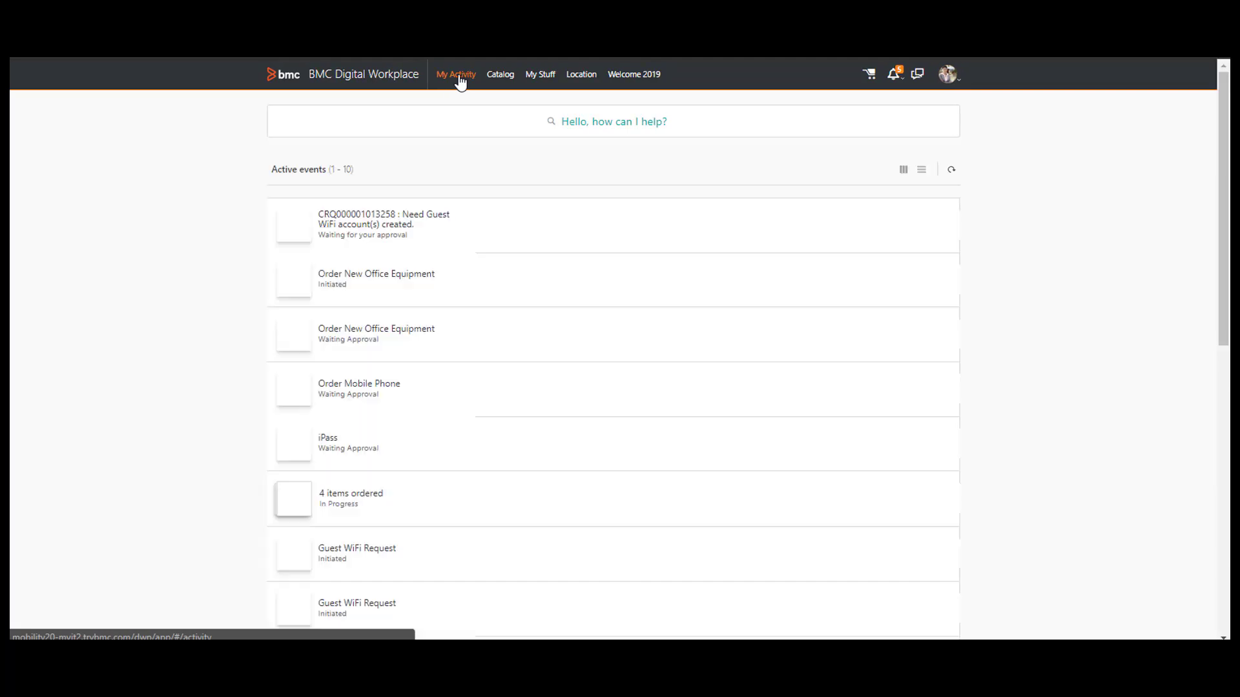
scroll(488, 285, "down", 10)
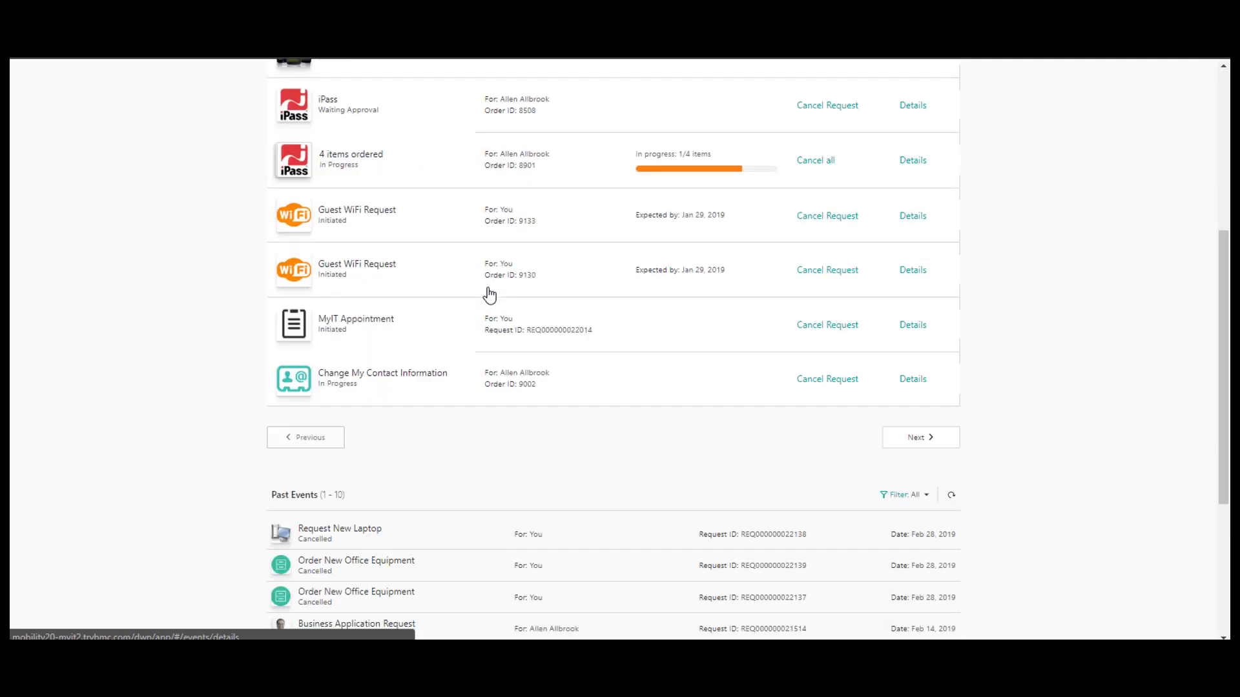